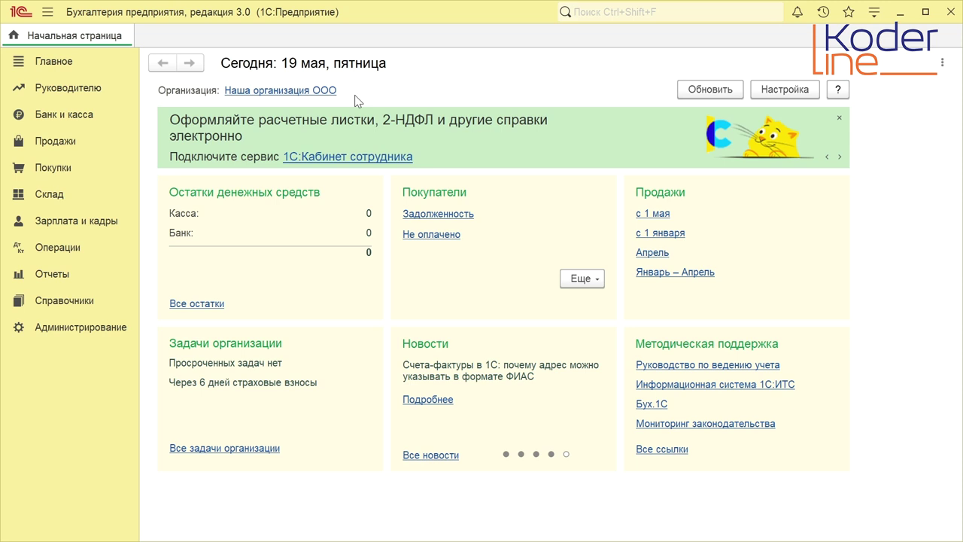
# Open the goods receipt from Поставщик ООО dated 19.05.2023, examine its debit, credit and amount postings, and close everything.
pyautogui.click(78, 169)
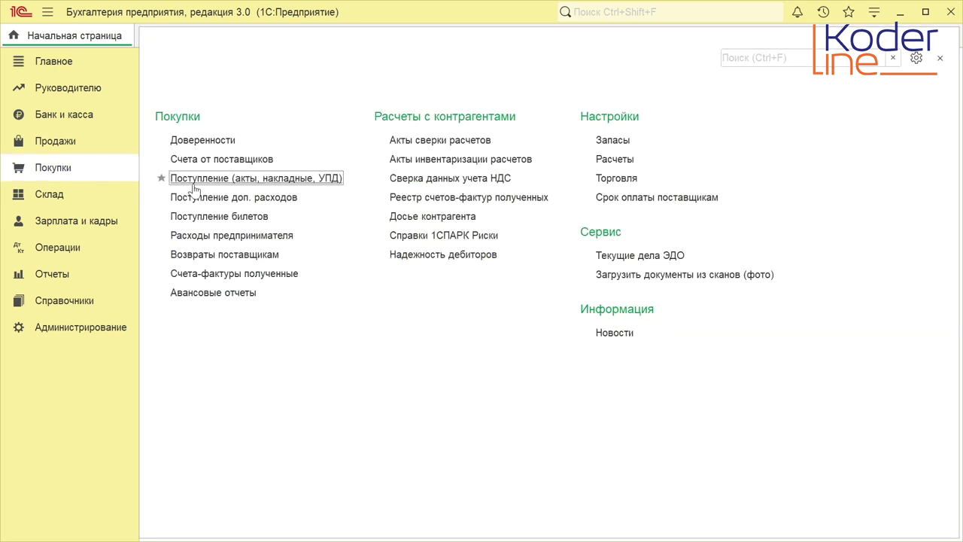
pyautogui.click(204, 180)
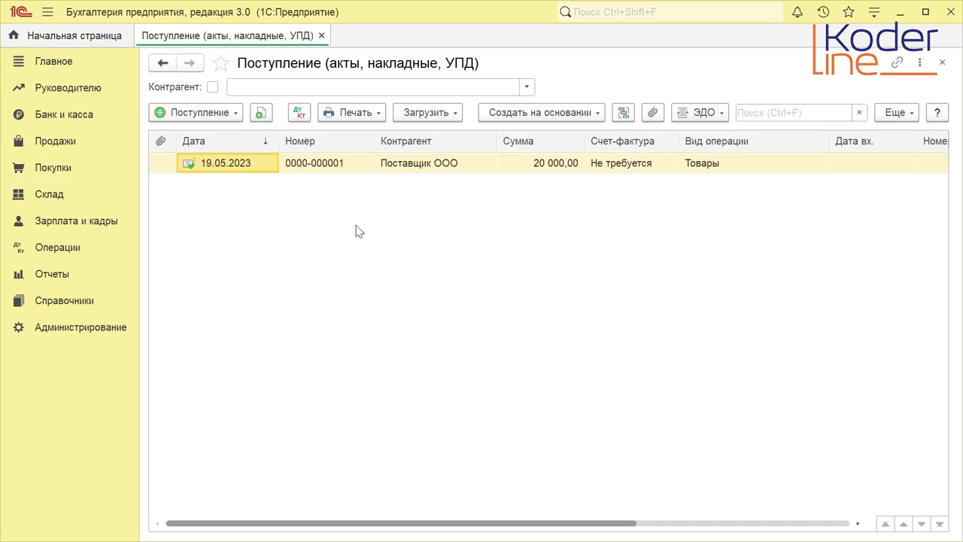
pyautogui.doubleClick(318, 161)
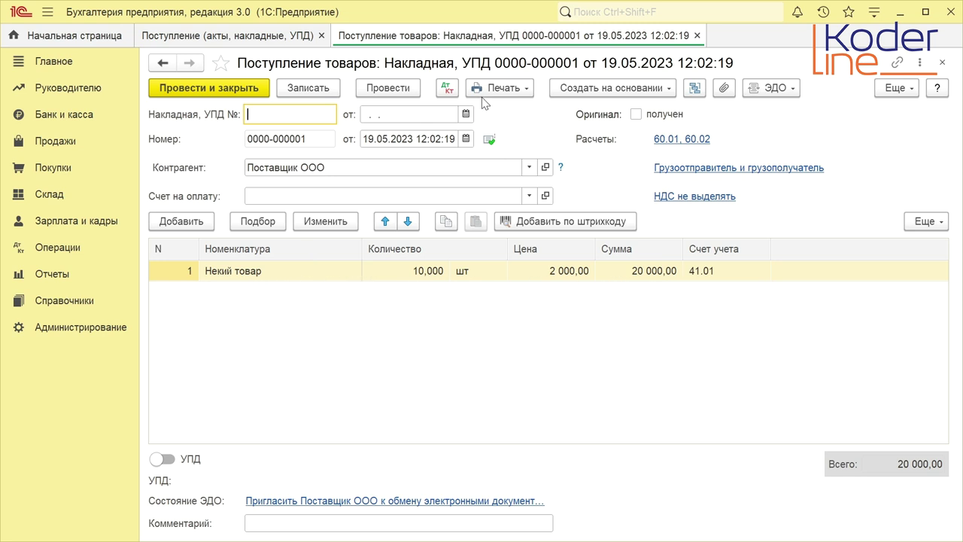
pyautogui.click(447, 88)
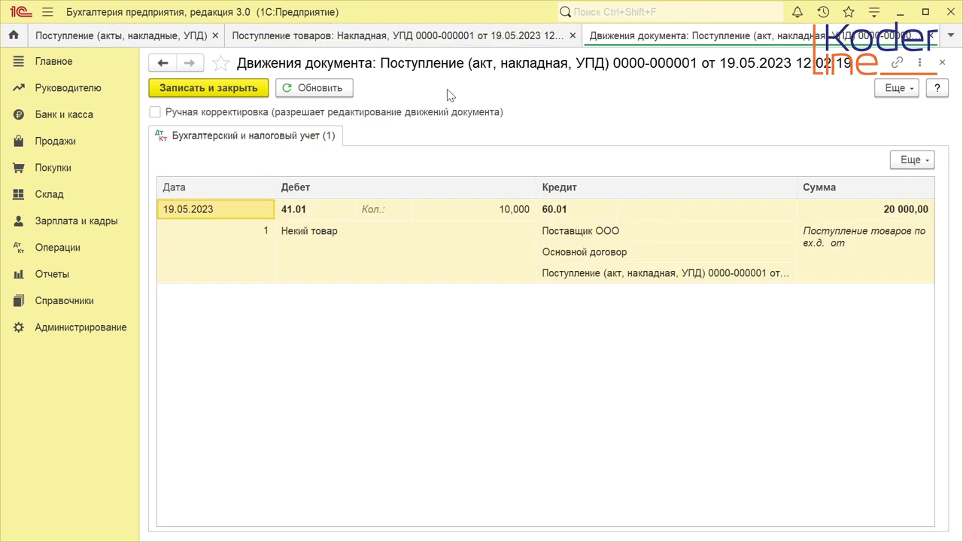
pyautogui.click(865, 208)
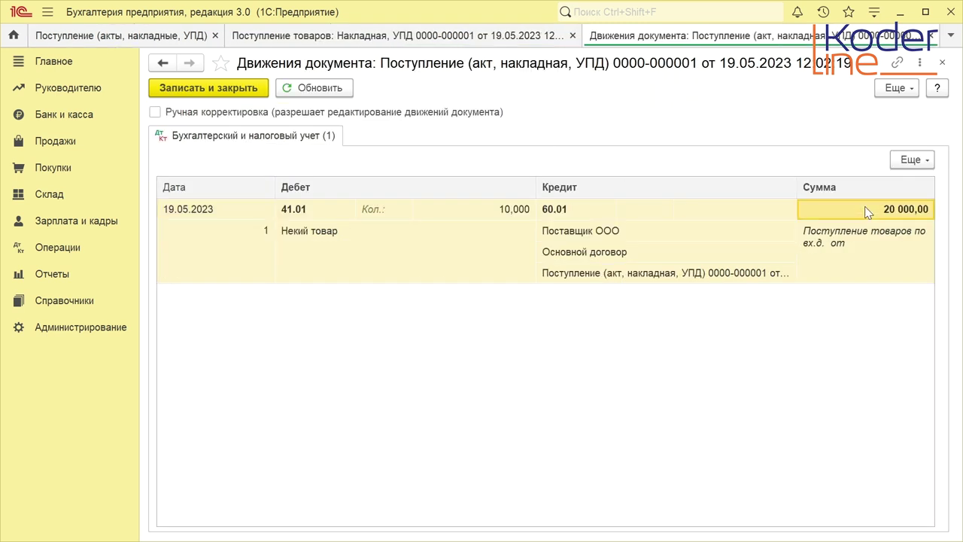
pyautogui.click(326, 219)
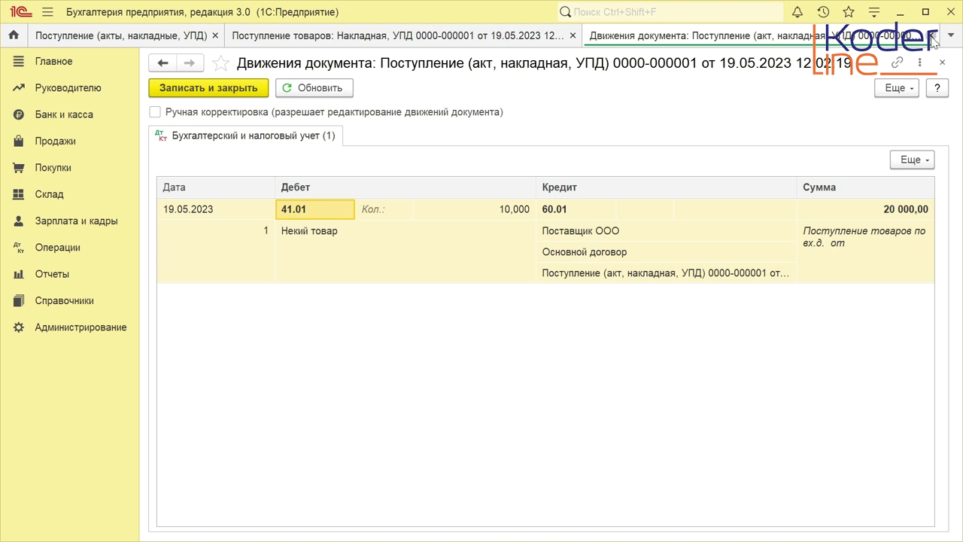
pyautogui.click(942, 62)
pyautogui.click(697, 35)
pyautogui.click(321, 35)
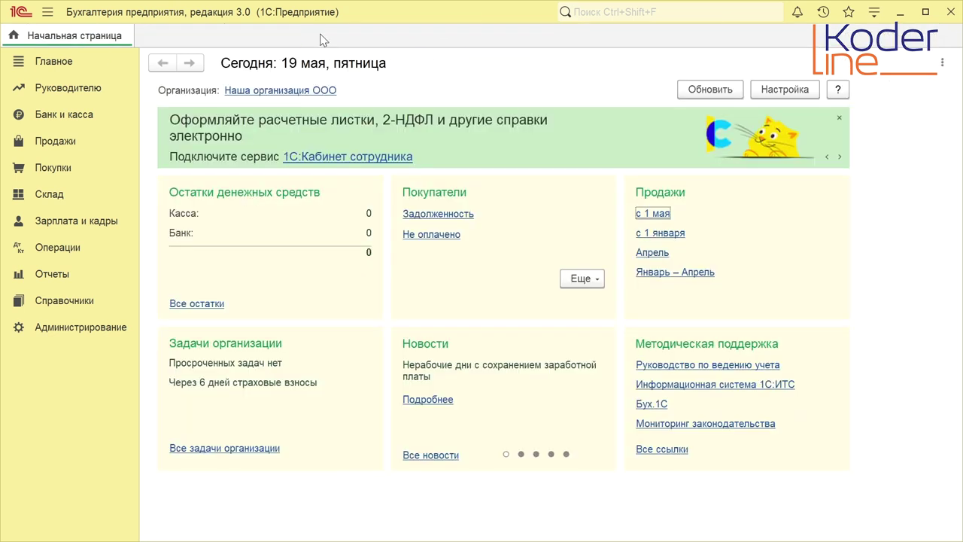
# Open the list of sales documents (Реализация) and view a blank goods sale form of the type Товары (накладная, УПД).
pyautogui.click(70, 146)
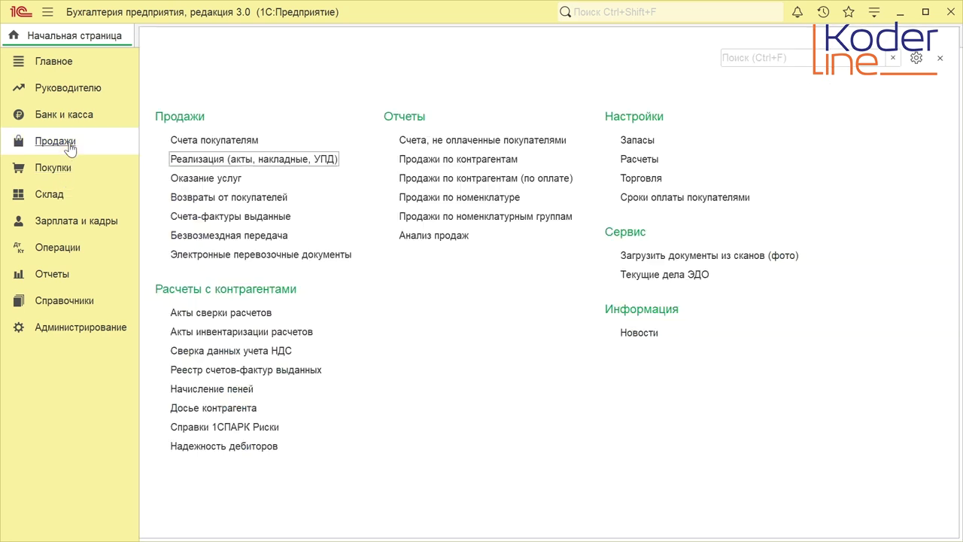
pyautogui.click(214, 160)
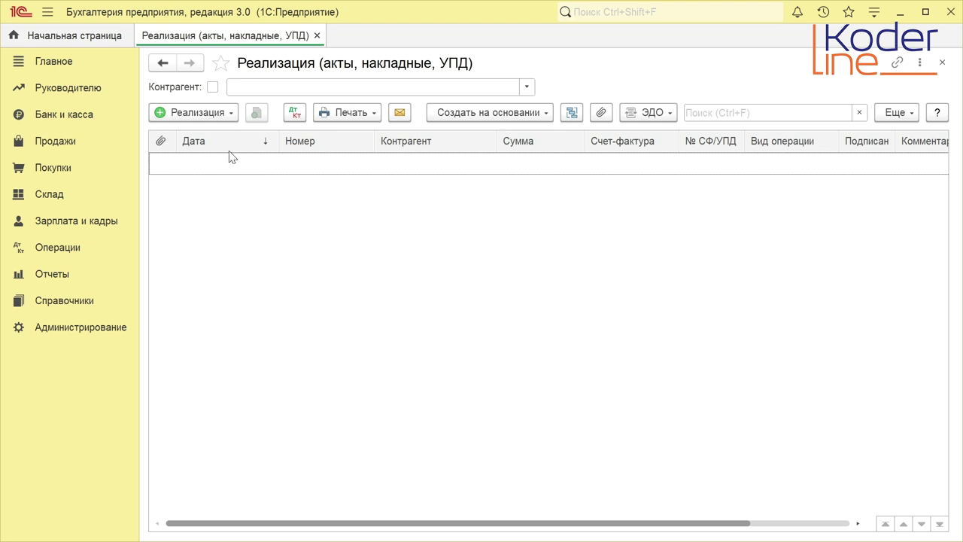
pyautogui.click(197, 115)
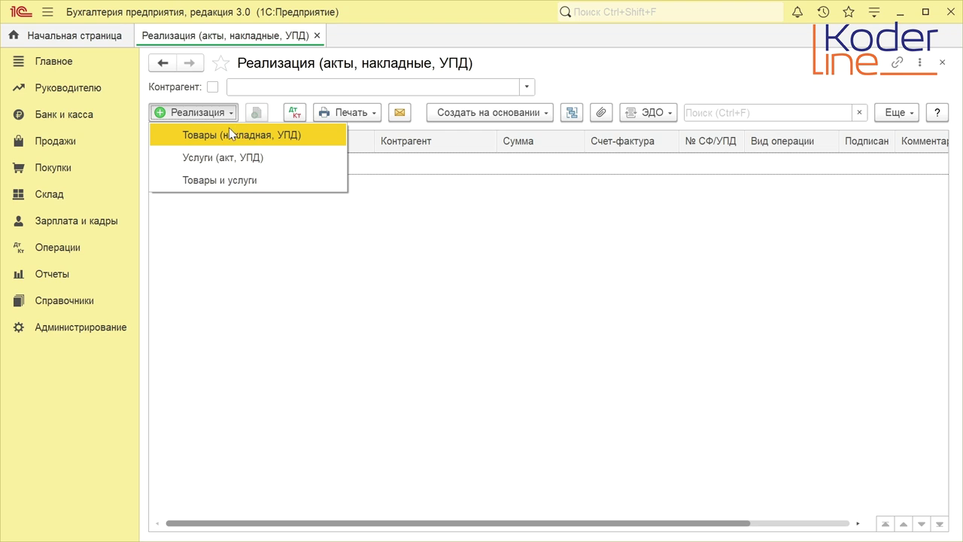
pyautogui.click(228, 130)
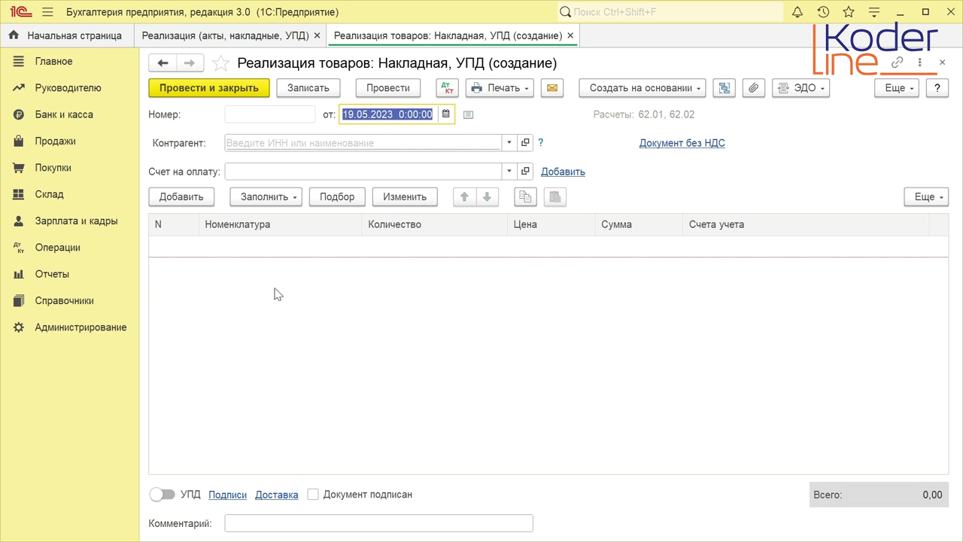
pyautogui.click(571, 35)
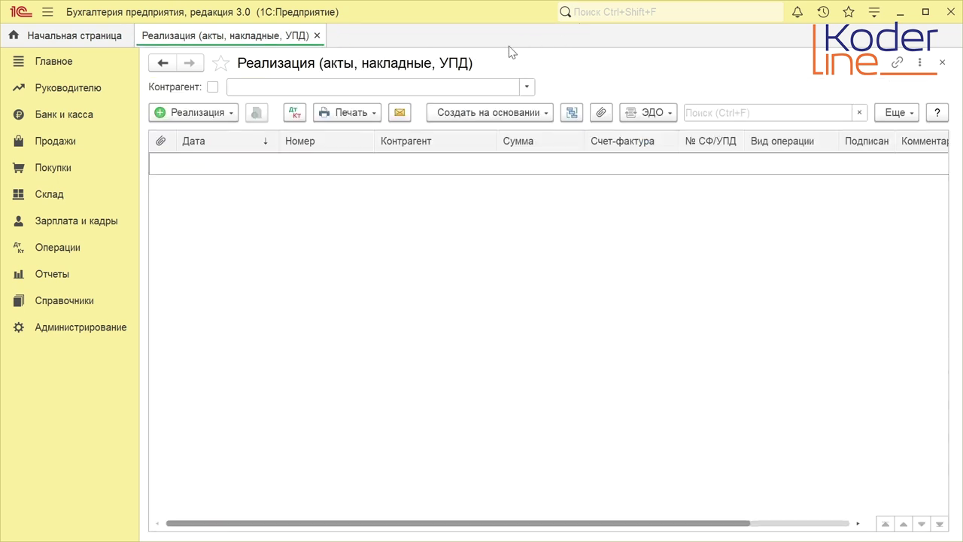
# View the blank sale forms for Услуги (акт, УПД) and Товары и услуги, and close the sales list.
pyautogui.click(221, 113)
pyautogui.click(235, 159)
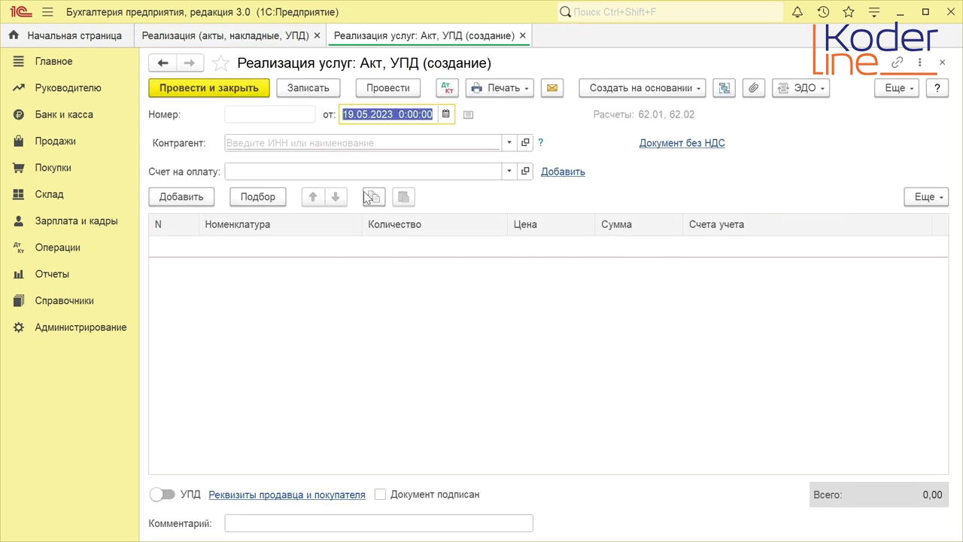
pyautogui.click(522, 35)
pyautogui.click(192, 114)
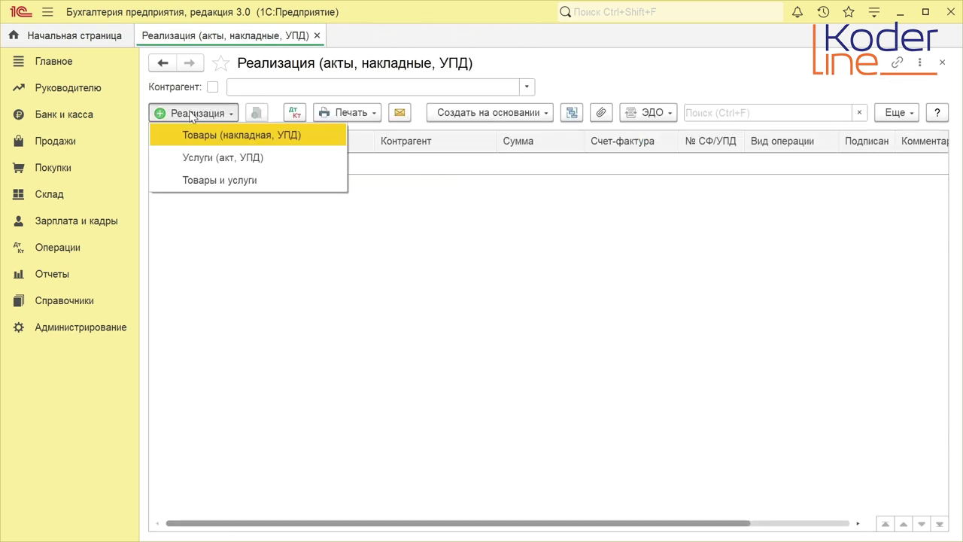
pyautogui.click(235, 183)
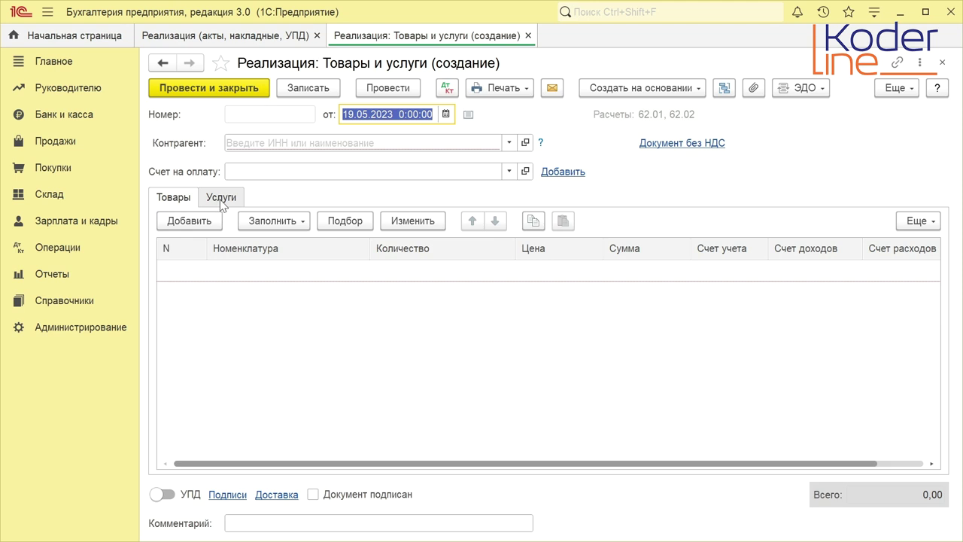
pyautogui.click(223, 198)
pyautogui.click(530, 36)
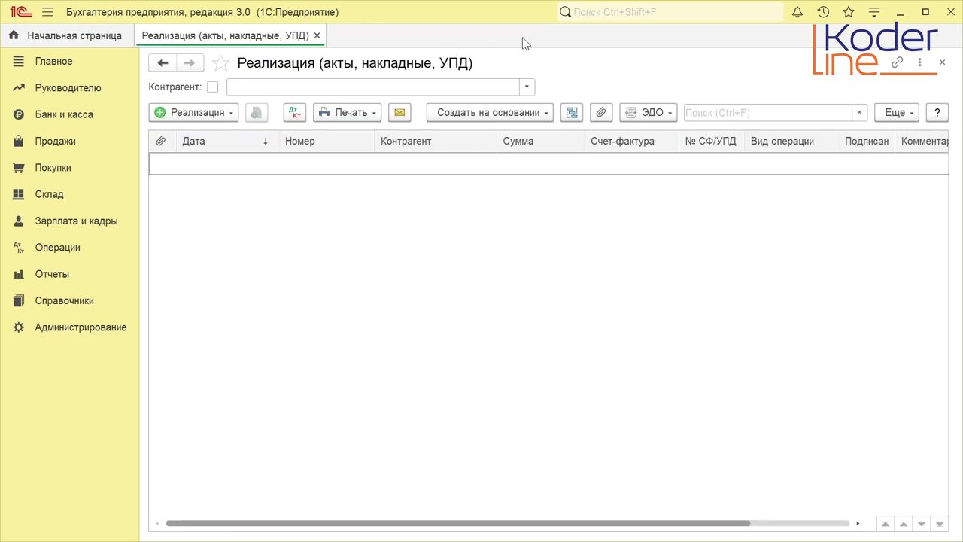
pyautogui.click(316, 36)
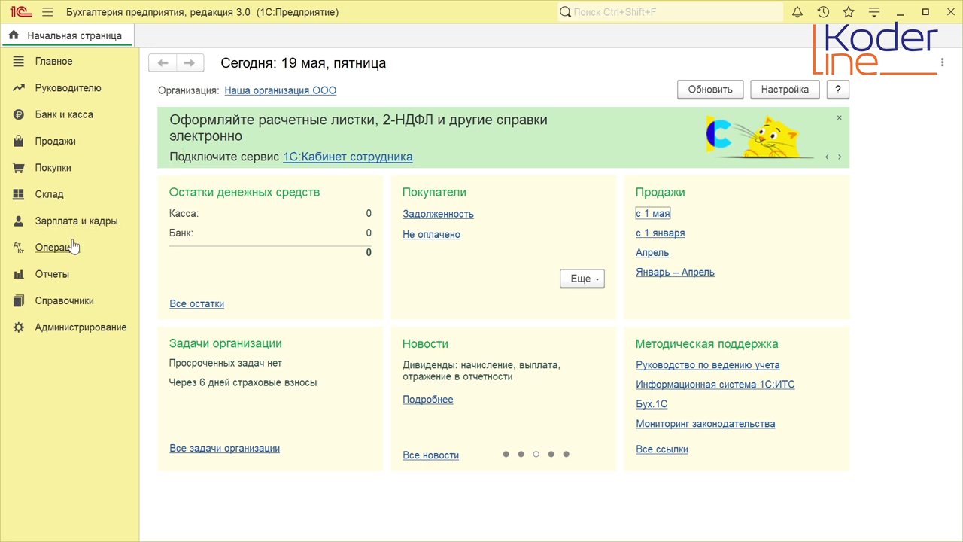
# Open the Некий товар card in the Номенклатура catalog and examine the available item types without changing them.
pyautogui.click(77, 300)
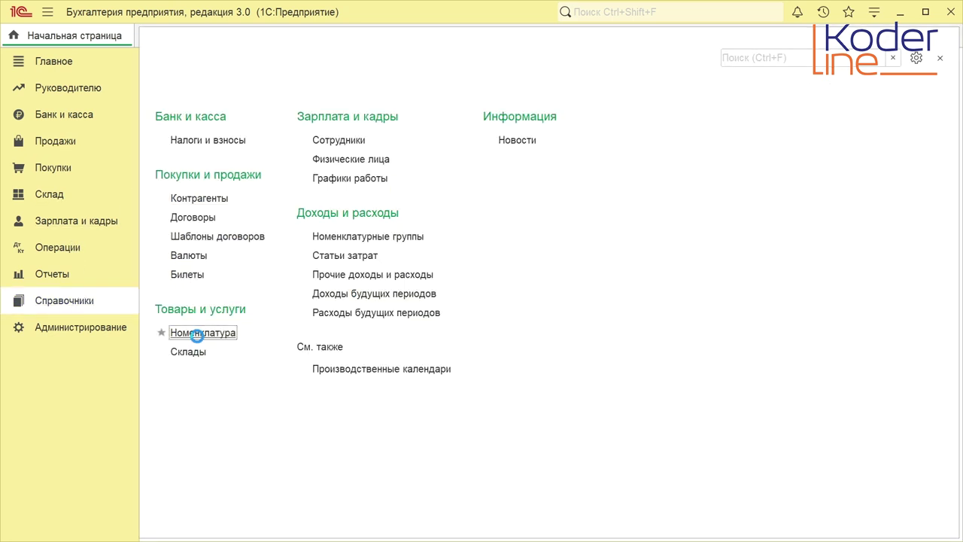
pyautogui.click(202, 333)
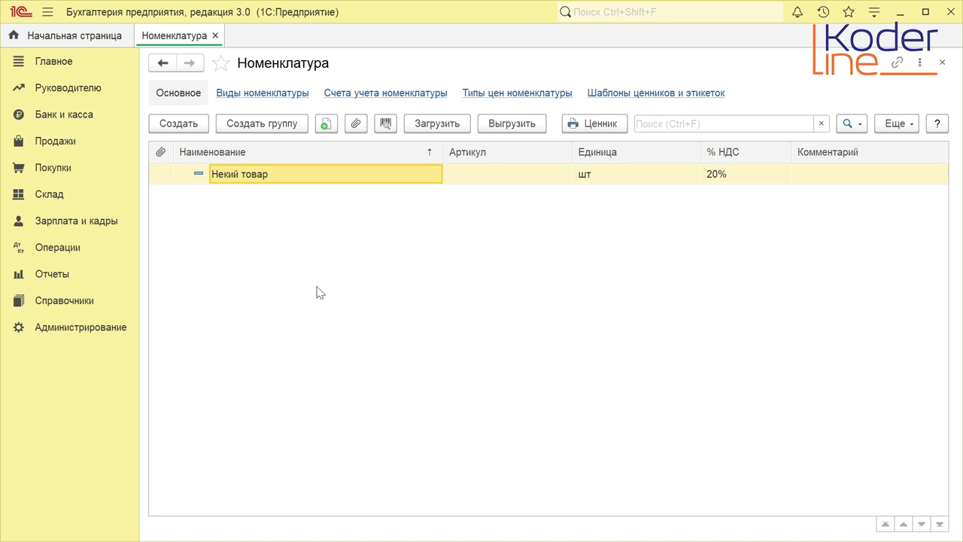
pyautogui.doubleClick(301, 179)
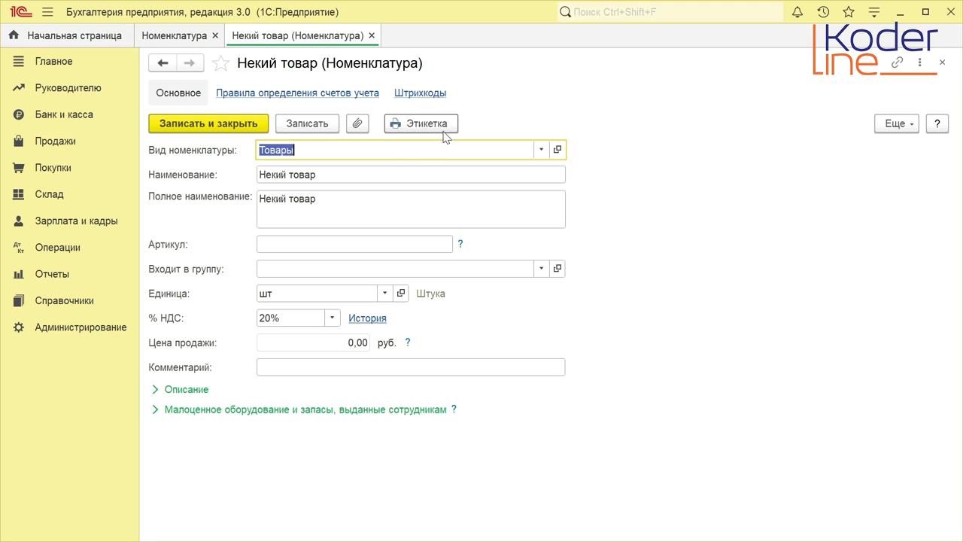
pyautogui.click(544, 148)
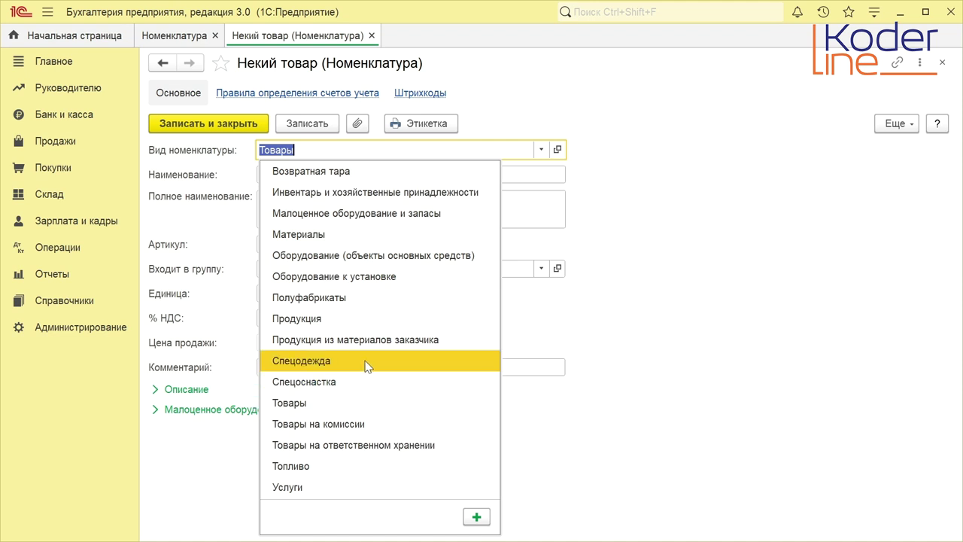
pyautogui.click(663, 346)
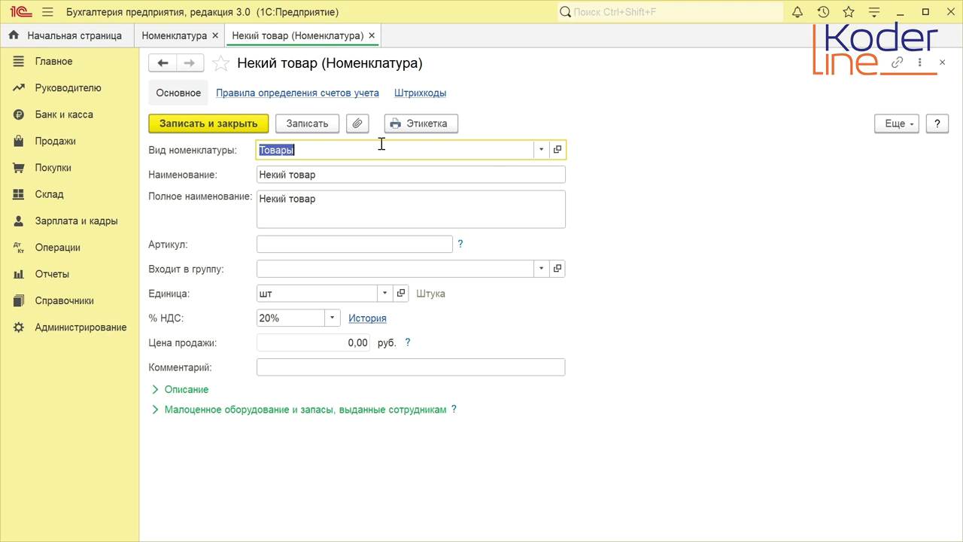
pyautogui.click(372, 35)
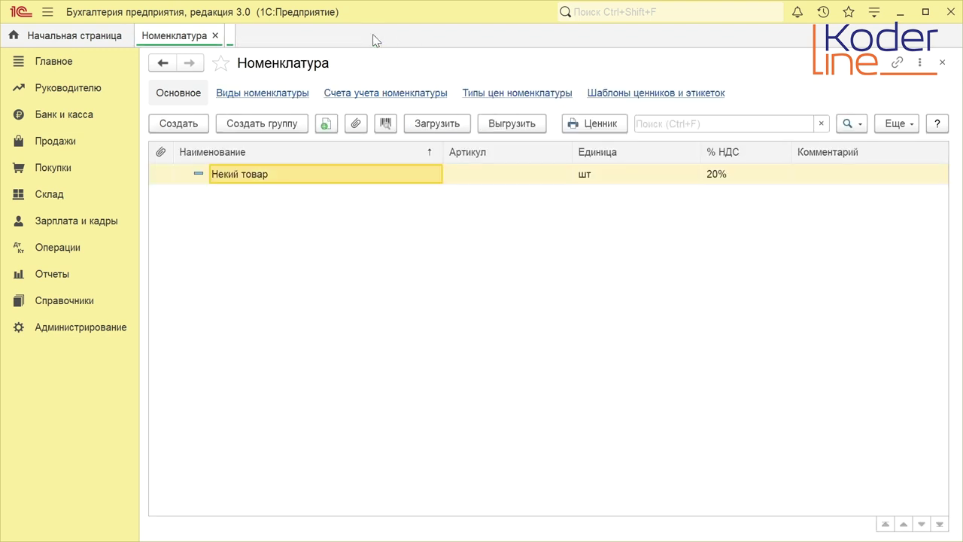
pyautogui.click(215, 35)
# Start a new sales document of the type Товары (накладная, УПД).
pyautogui.click(75, 155)
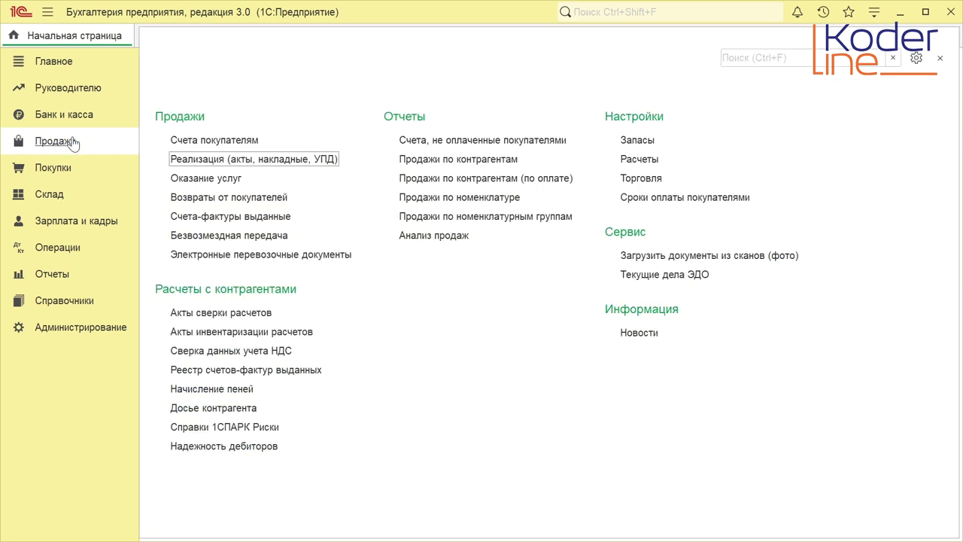
pyautogui.click(193, 167)
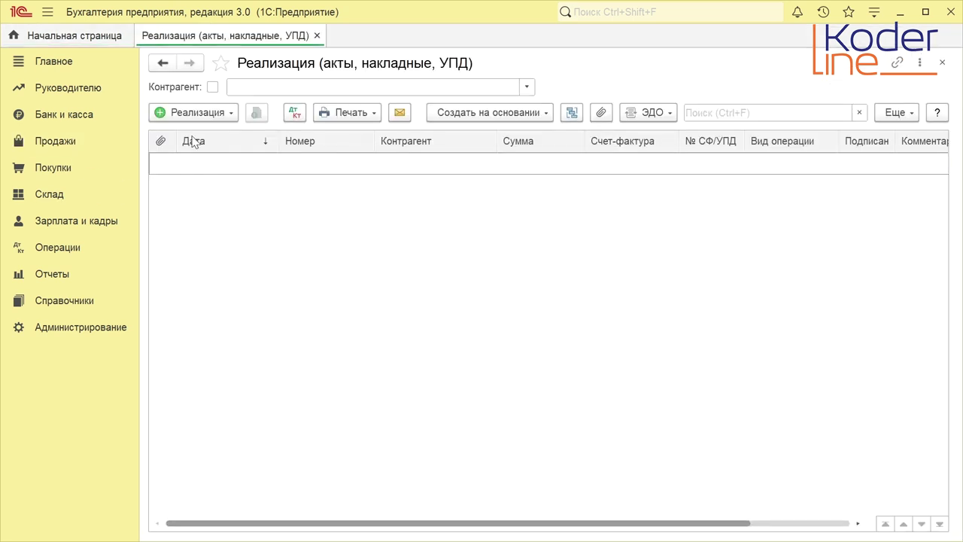
pyautogui.click(203, 115)
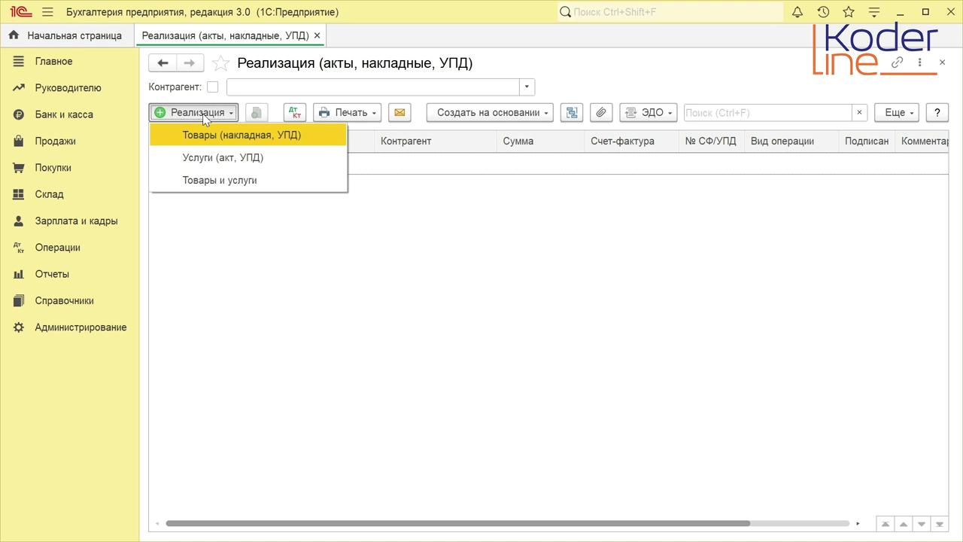
pyautogui.click(225, 137)
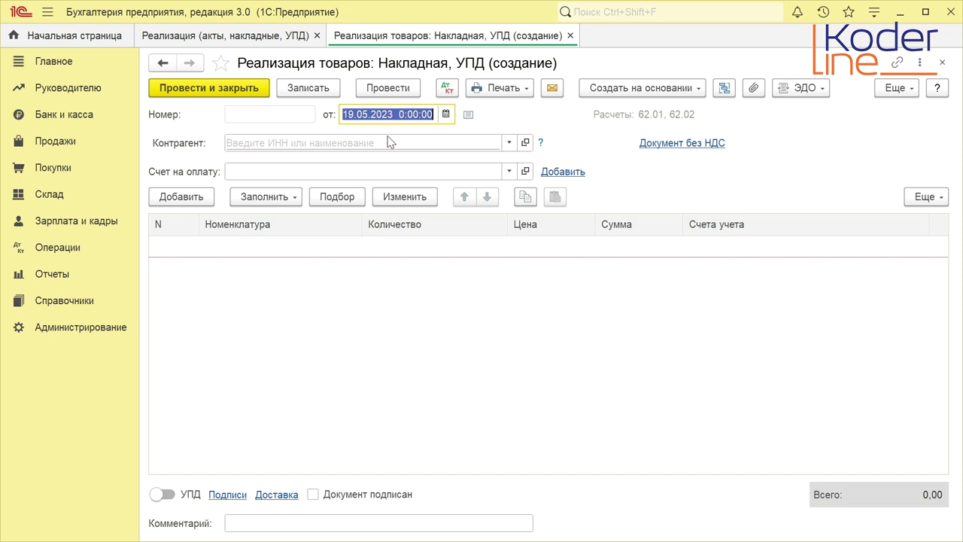
# Create a counterparty named Покупатель ООО as the buyer in the goods sale and save it.
pyautogui.click(508, 143)
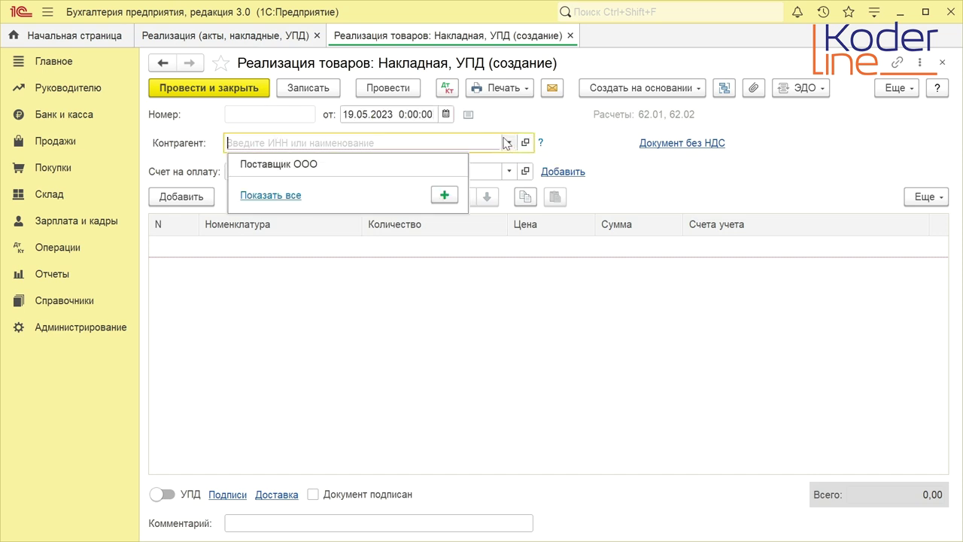
pyautogui.click(444, 194)
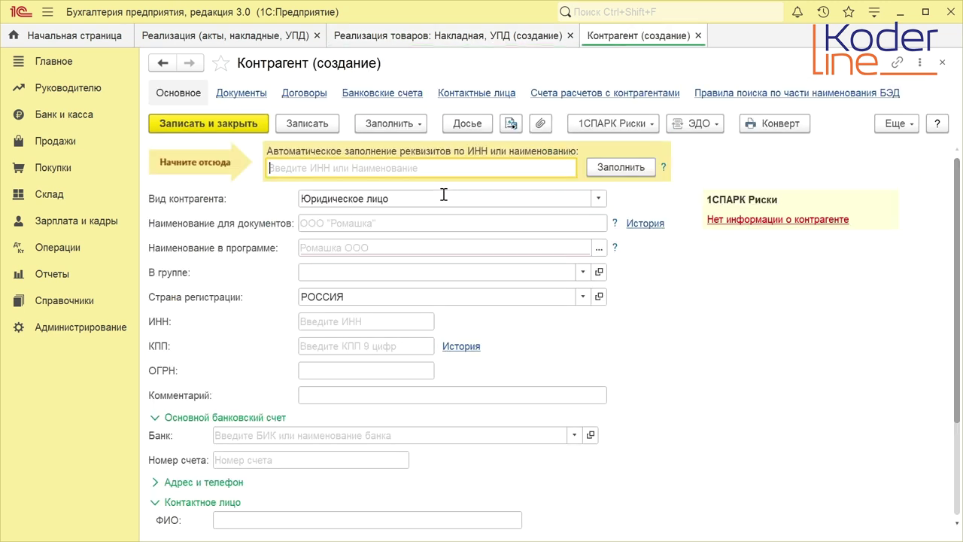
pyautogui.click(367, 248)
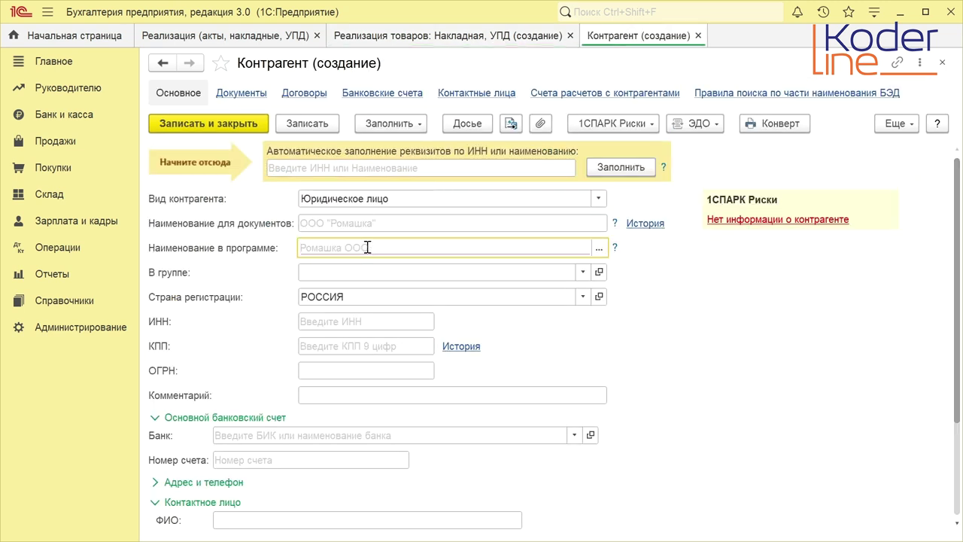
pyautogui.write('Поку')
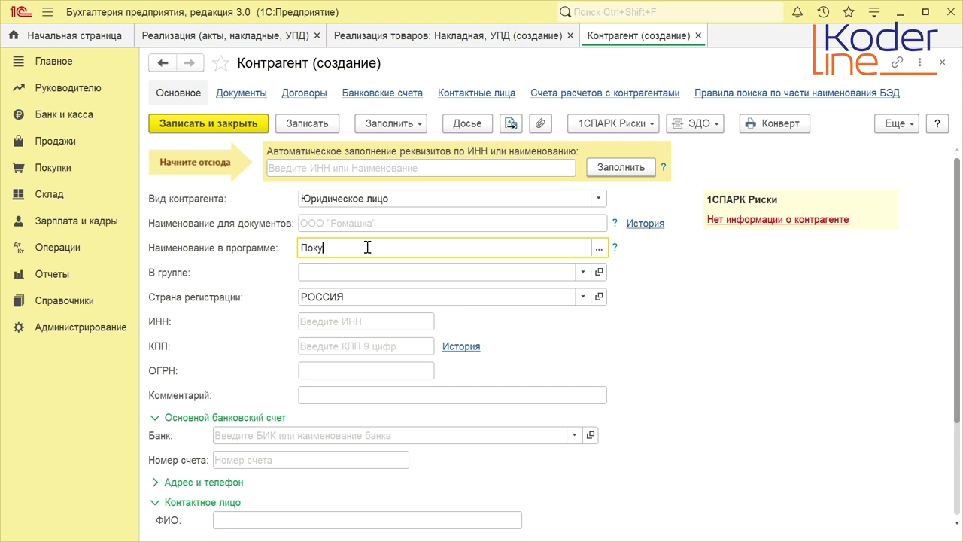
pyautogui.write('патель ООО')
pyautogui.click(215, 124)
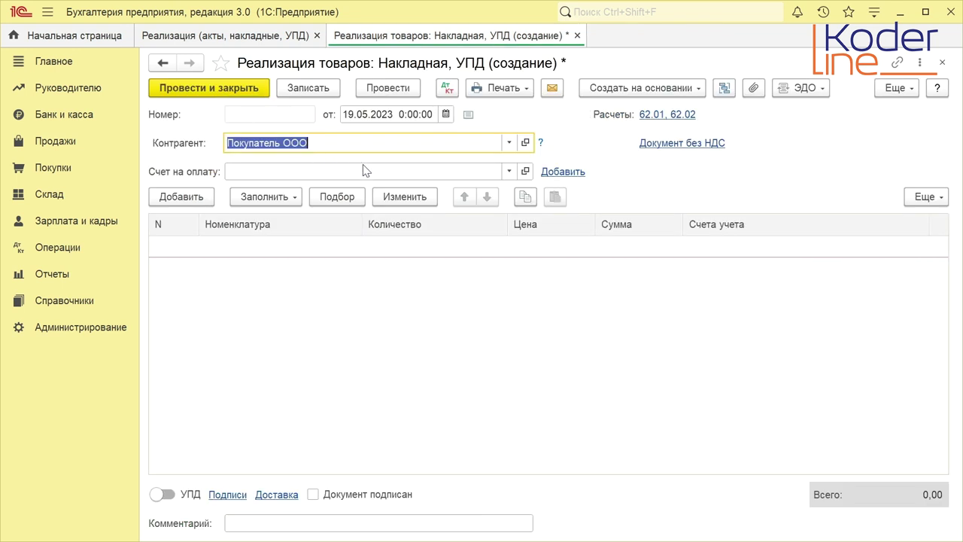
# Add the item Некий товар to the sale with a quantity of 10 and a sum of 30 000,00.
pyautogui.click(180, 197)
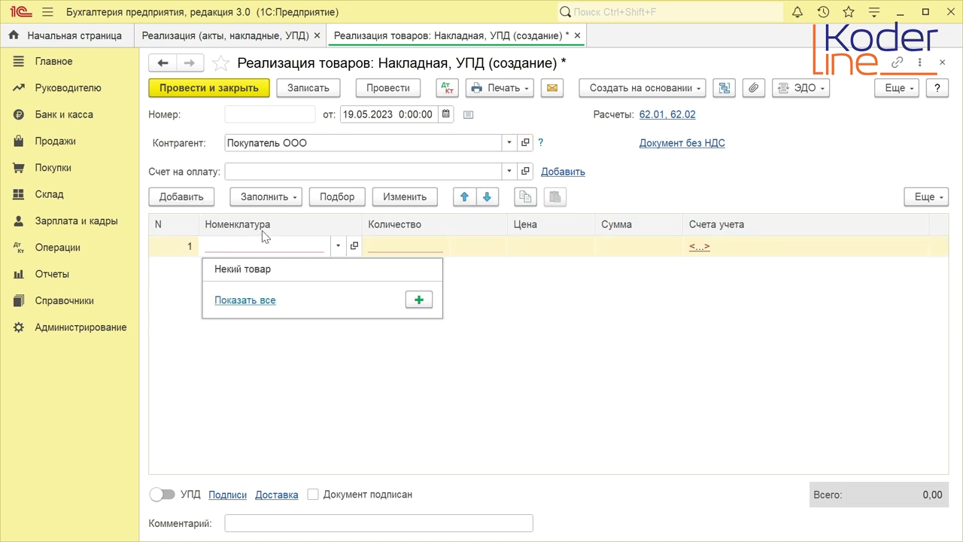
pyautogui.click(294, 270)
pyautogui.write('10')
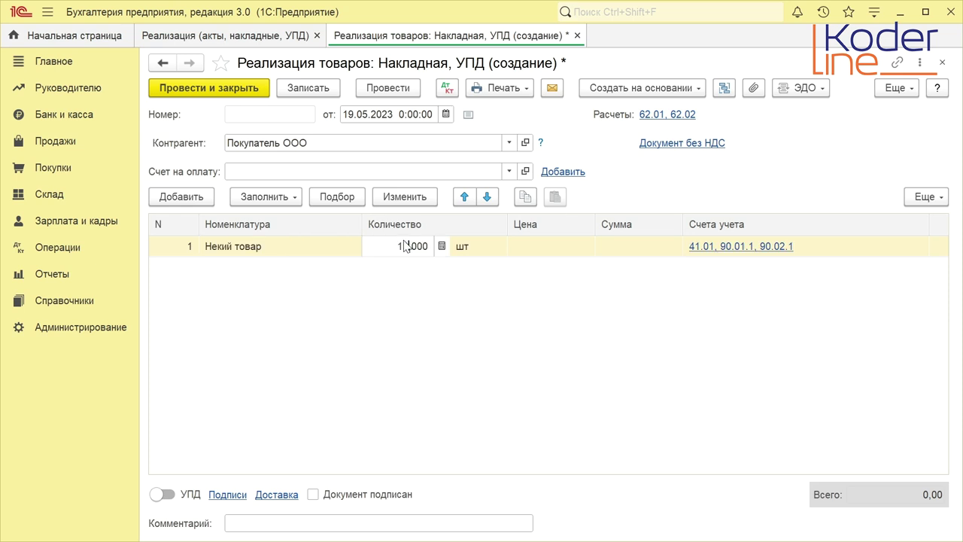
pyautogui.click(606, 243)
pyautogui.write('30 000,00')
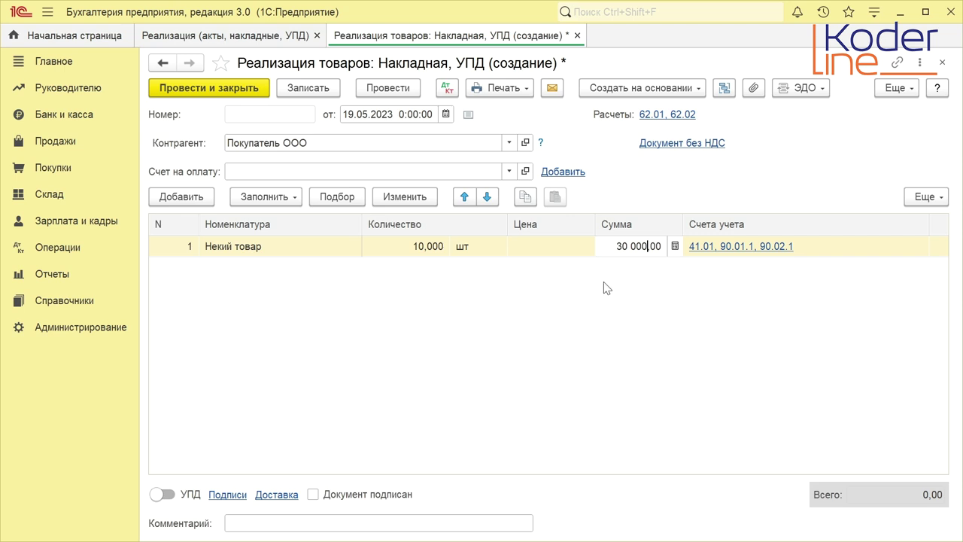
# Post the goods sale document, preview its Расходная накладная print form and close the preview.
pyautogui.press('Return')
pyautogui.click(397, 89)
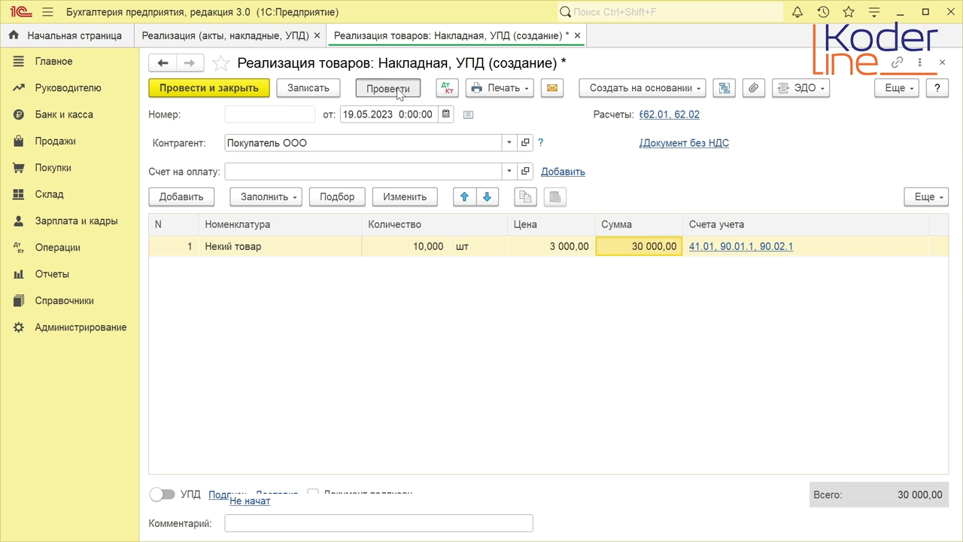
pyautogui.click(497, 89)
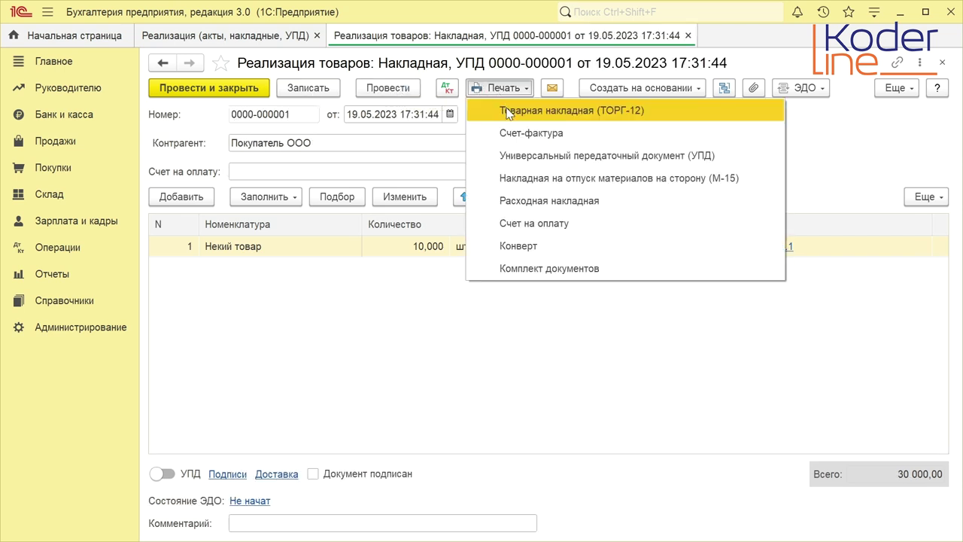
pyautogui.click(543, 201)
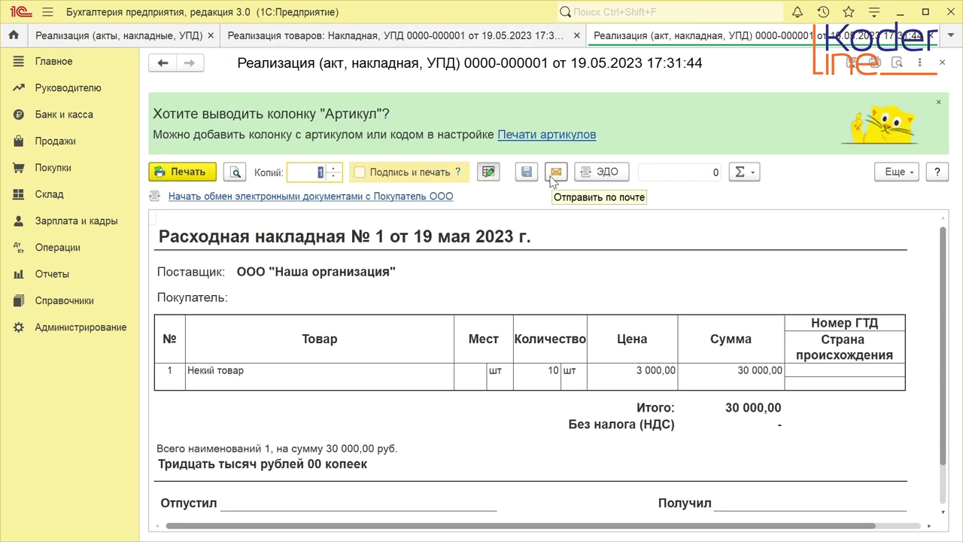
pyautogui.click(926, 36)
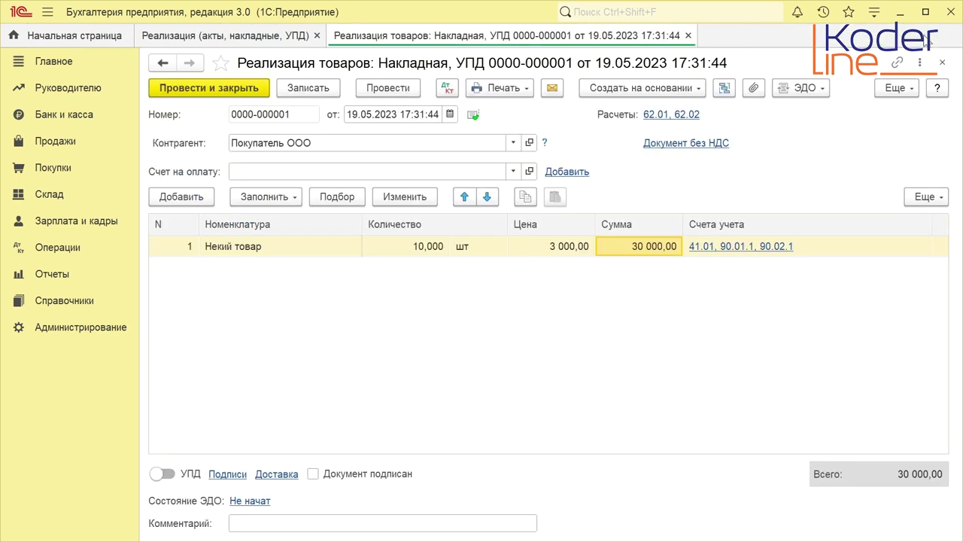
# Open the accounting postings of the goods sale and examine the cost write-off and revenue entries.
pyautogui.click(447, 88)
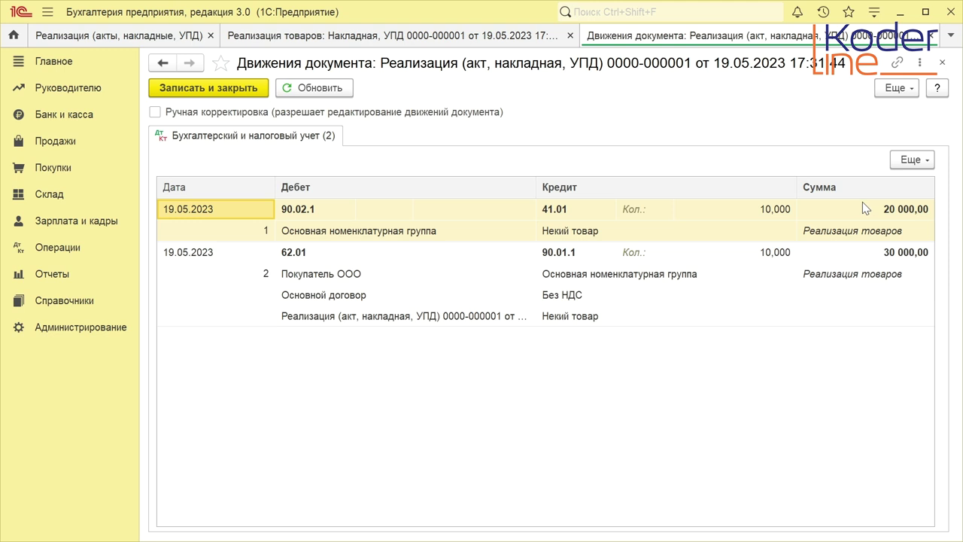
pyautogui.click(883, 259)
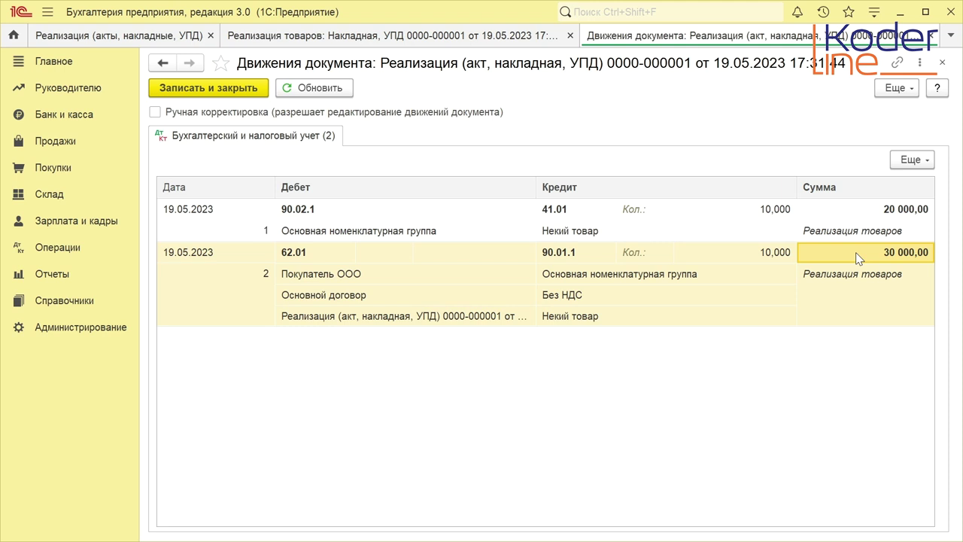